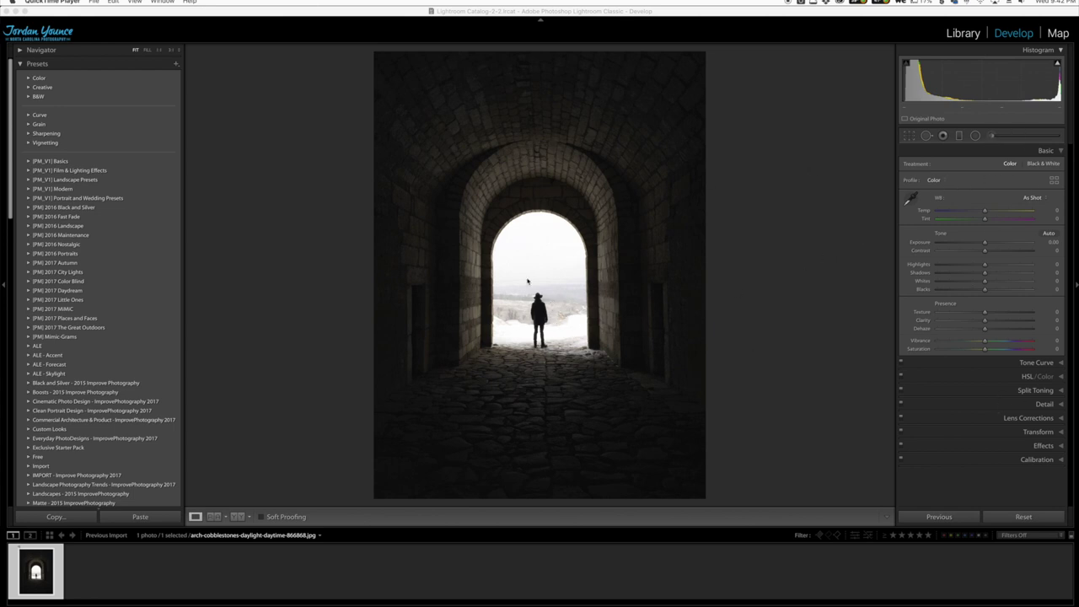
Open the Adjustment Brush with Exposure -2.20 and Temp -20, then collapse its extra options
{"action": "left_click", "coordinate": [993, 138]}
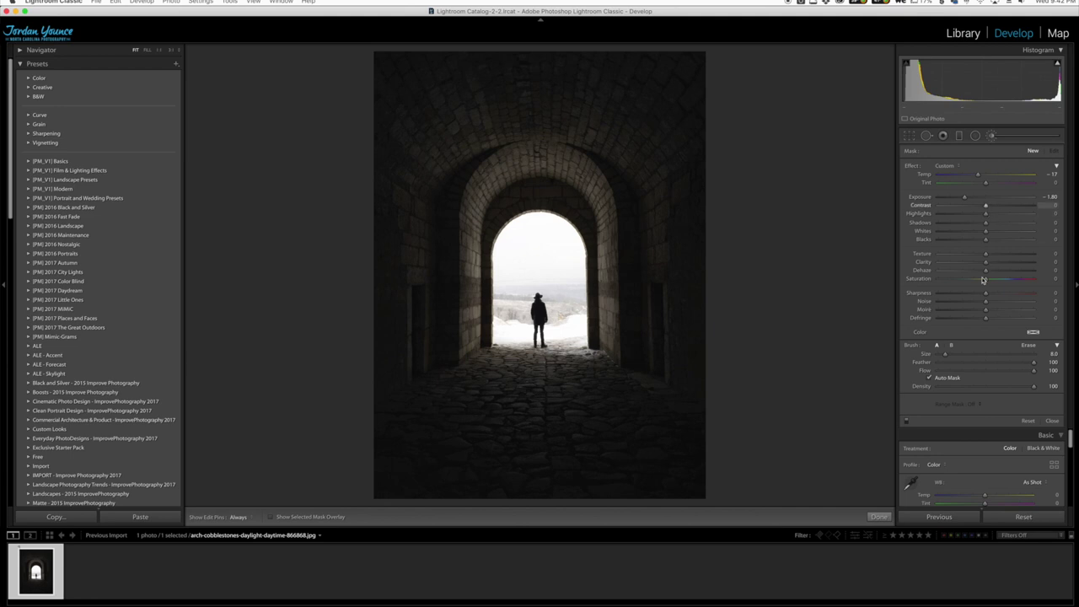
{"action": "left_click_drag", "start_coordinate": [964, 196], "coordinate": [959, 199]}
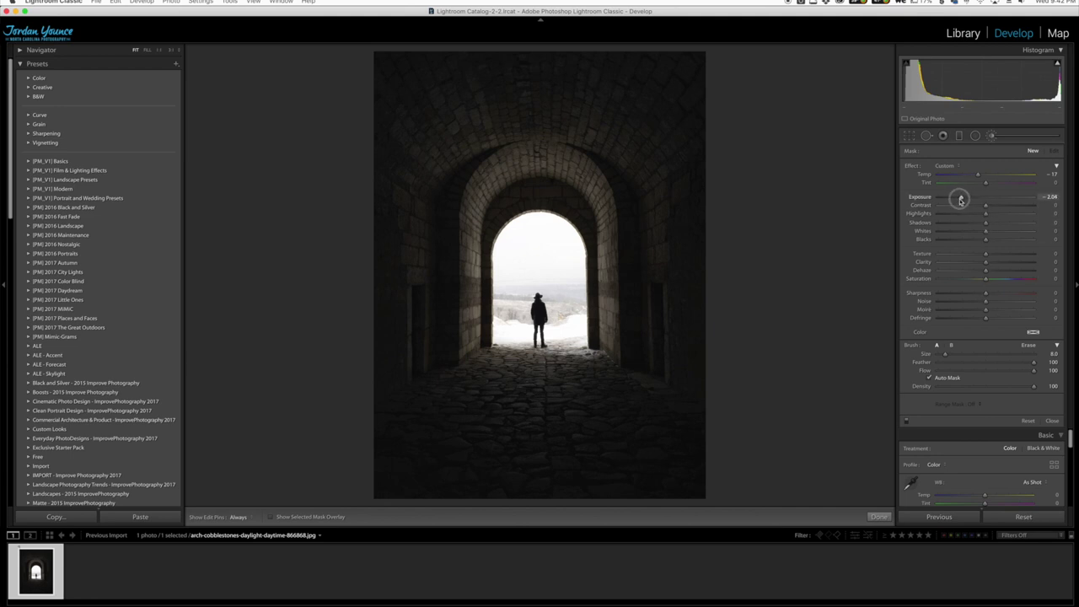
{"action": "left_click_drag", "start_coordinate": [959, 199], "coordinate": [958, 200]}
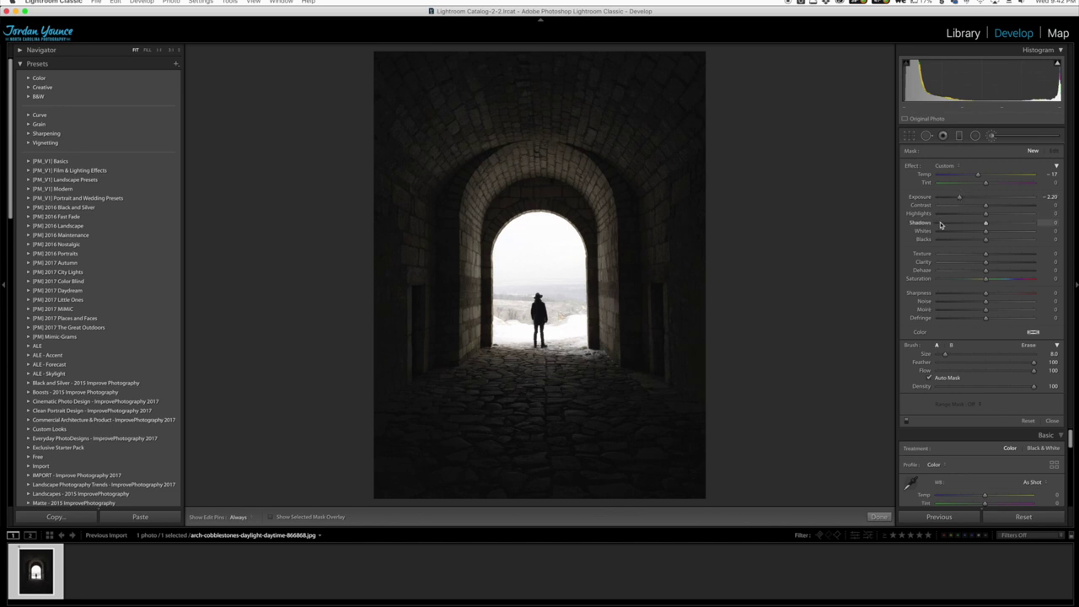
{"action": "left_click", "coordinate": [978, 176]}
{"action": "left_click_drag", "start_coordinate": [979, 177], "coordinate": [977, 177]}
{"action": "left_click", "coordinate": [1057, 345]}
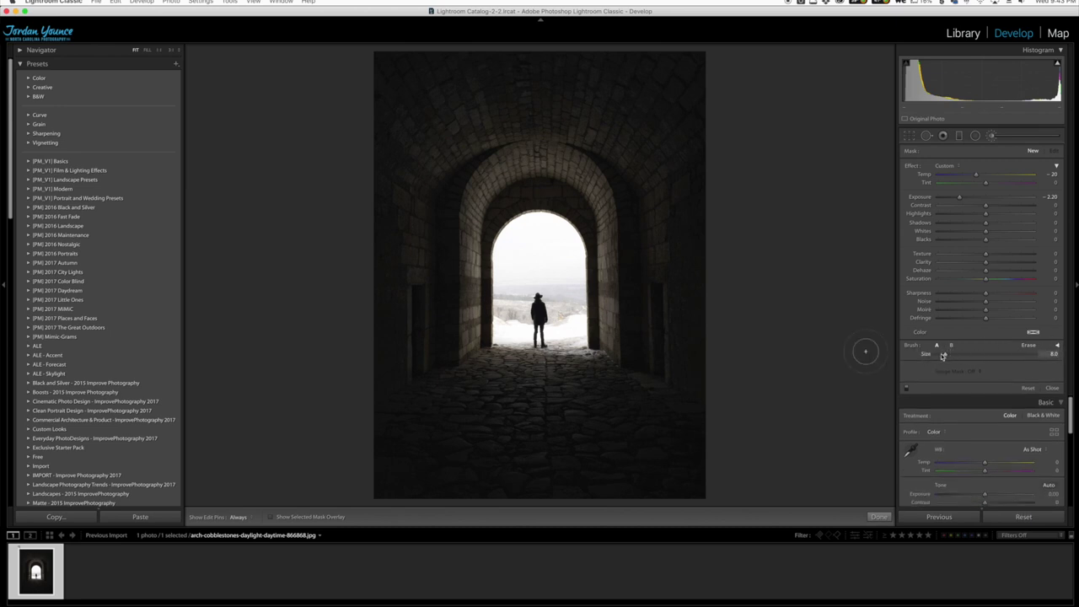
Expand the Brush section to reveal Feather, Flow, Auto Mask and Density
{"action": "left_click", "coordinate": [1058, 347]}
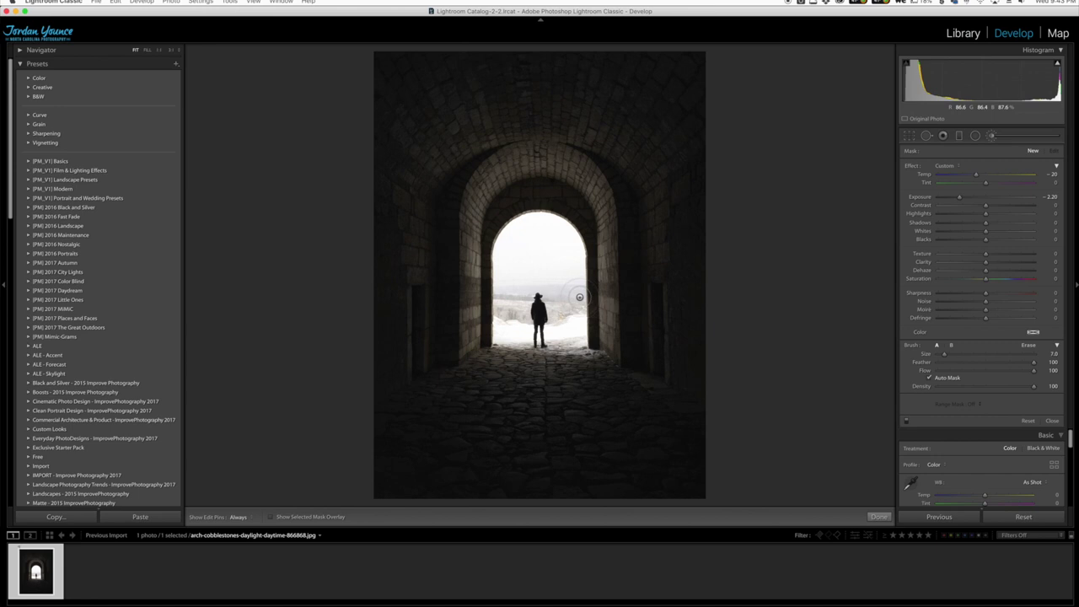
Paint the archway's bright sky with a slightly smaller brush, then reveal the edit pin
{"action": "key", "text": "bracketleft"}
{"action": "key", "text": "h"}
{"action": "mouse_move", "coordinate": [548, 247]}
{"action": "left_mouse_down"}
{"action": "mouse_move", "coordinate": [525, 259]}
{"action": "mouse_move", "coordinate": [506, 237]}
{"action": "mouse_move", "coordinate": [503, 284]}
{"action": "mouse_move", "coordinate": [505, 236]}
{"action": "mouse_move", "coordinate": [541, 219]}
{"action": "mouse_move", "coordinate": [559, 222]}
{"action": "mouse_move", "coordinate": [576, 247]}
{"action": "mouse_move", "coordinate": [574, 231]}
{"action": "mouse_move", "coordinate": [522, 219]}
{"action": "mouse_move", "coordinate": [508, 333]}
{"action": "mouse_move", "coordinate": [518, 286]}
{"action": "mouse_move", "coordinate": [497, 333]}
{"action": "mouse_move", "coordinate": [573, 333]}
{"action": "mouse_move", "coordinate": [563, 323]}
{"action": "mouse_move", "coordinate": [577, 338]}
{"action": "mouse_move", "coordinate": [579, 250]}
{"action": "mouse_move", "coordinate": [564, 316]}
{"action": "mouse_move", "coordinate": [523, 278]}
{"action": "mouse_move", "coordinate": [518, 320]}
{"action": "mouse_move", "coordinate": [540, 313]}
{"action": "left_mouse_up"}
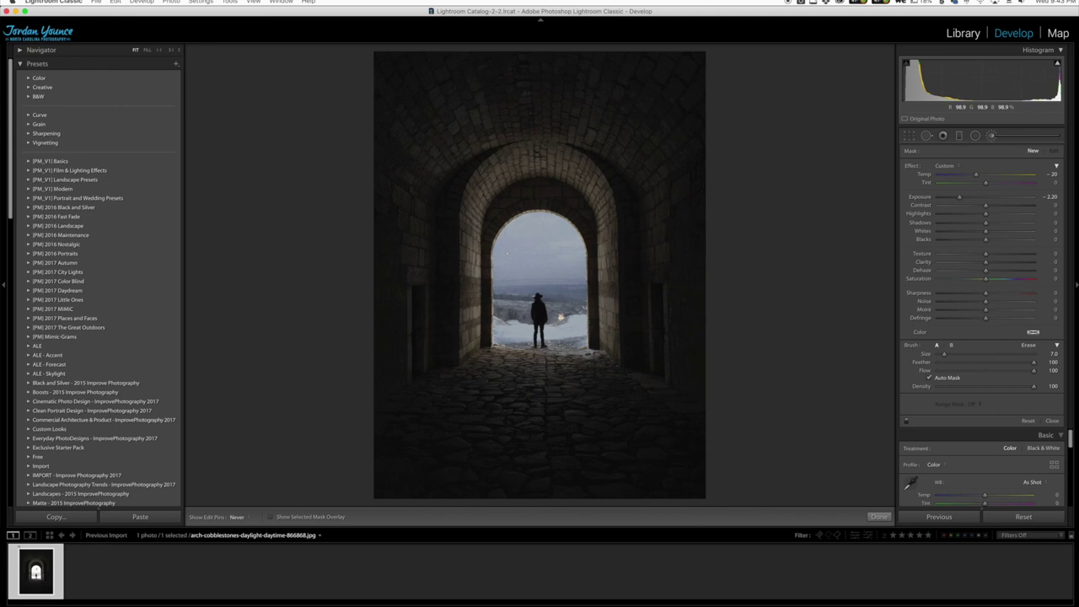
{"action": "key", "text": "h"}
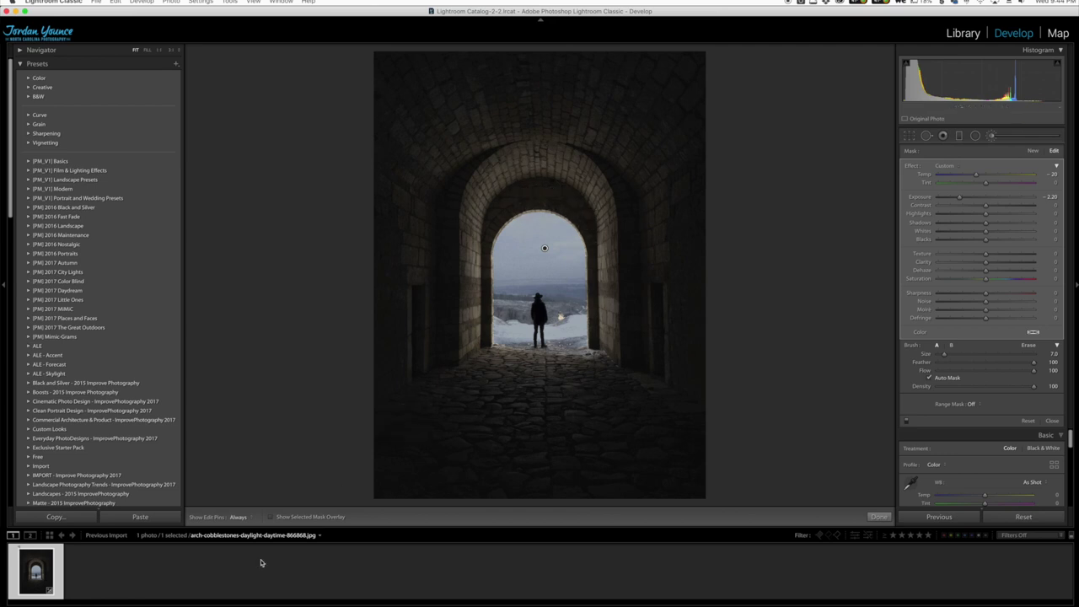
{"action": "left_click", "coordinate": [272, 518]}
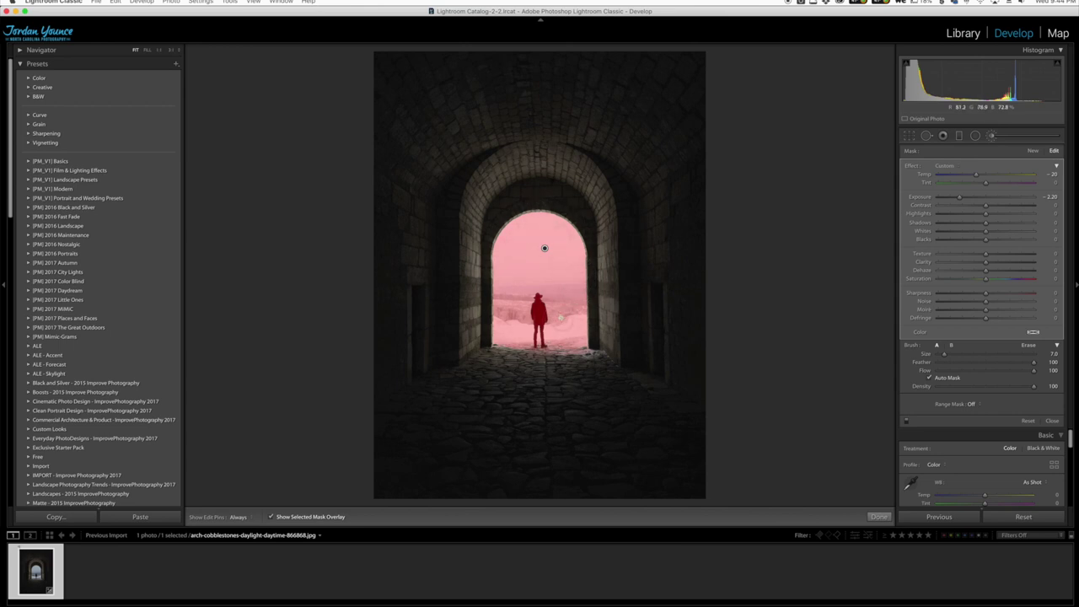
{"action": "key", "text": "h"}
Ease the archway brush to Exposure -1.30 and Temp -15, then click Done
{"action": "left_click", "coordinate": [271, 516]}
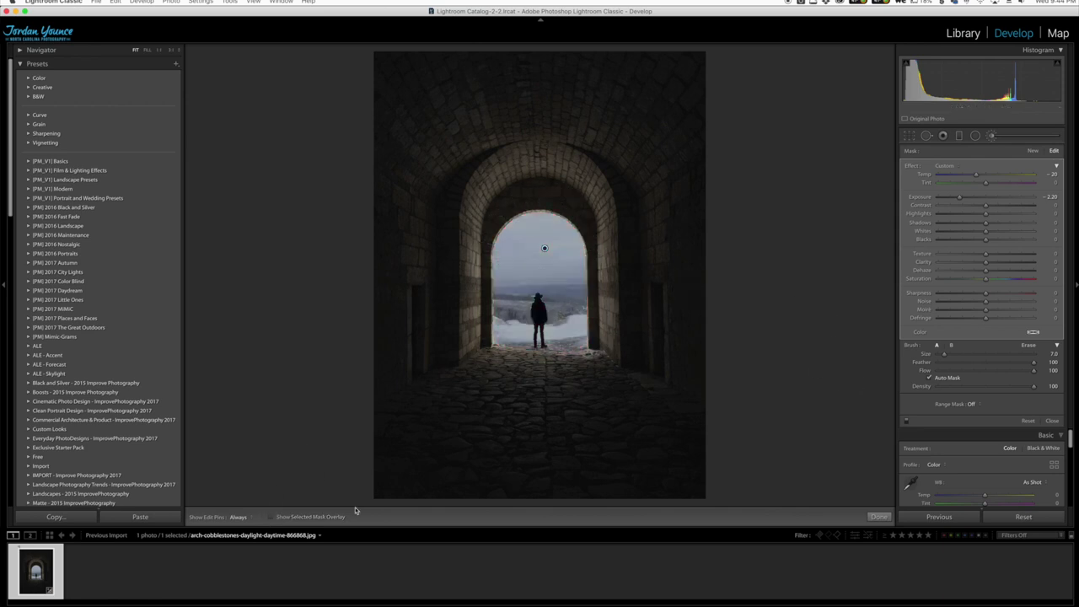
{"action": "mouse_move", "coordinate": [959, 197]}
{"action": "left_mouse_down"}
{"action": "mouse_move", "coordinate": [973, 199]}
{"action": "mouse_move", "coordinate": [980, 176]}
{"action": "left_mouse_up"}
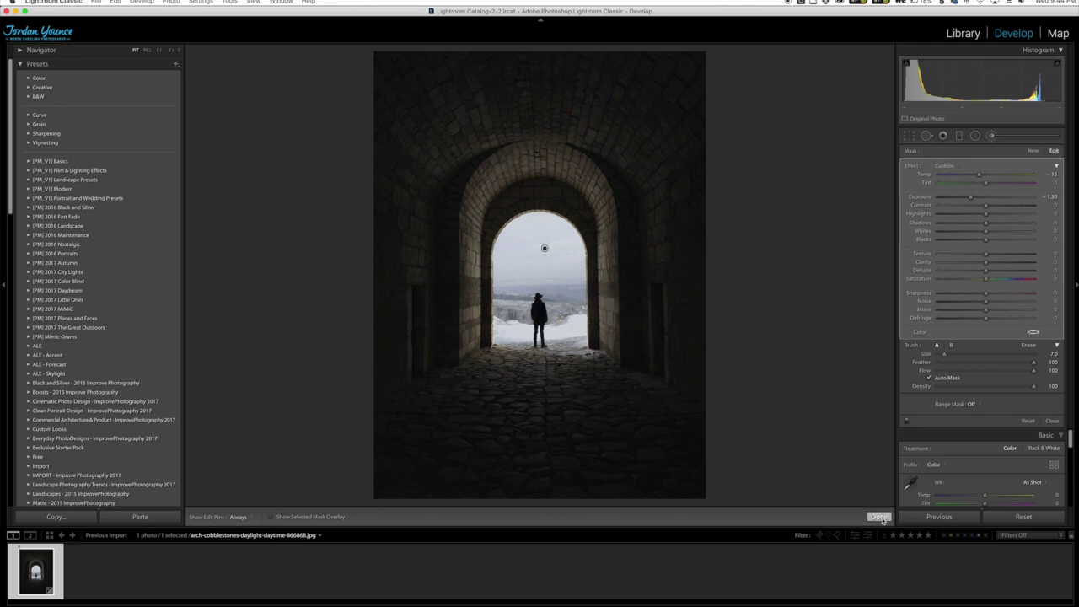
{"action": "left_click", "coordinate": [873, 517]}
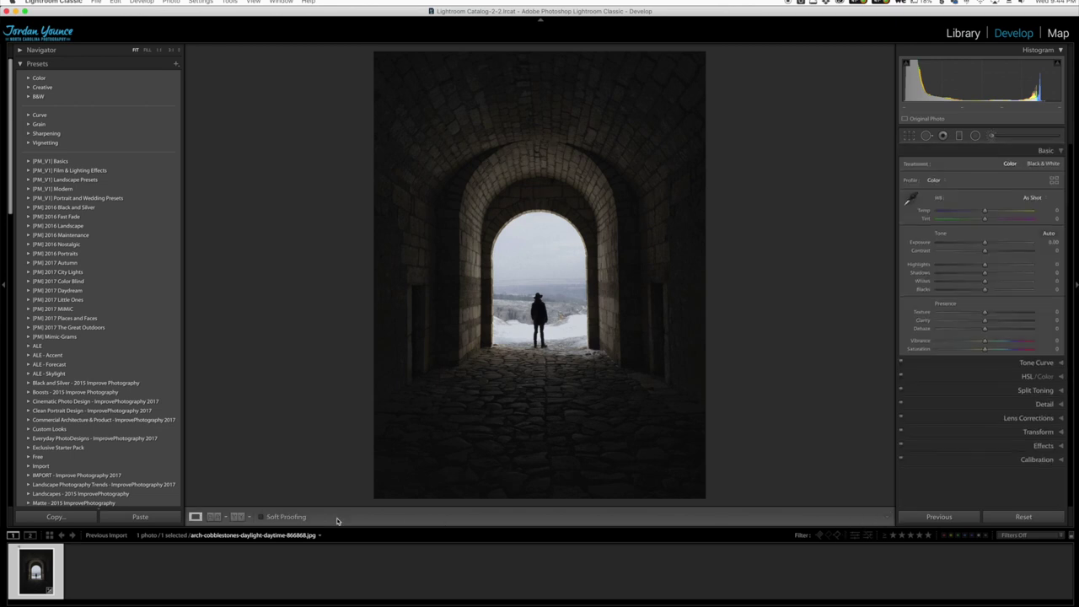
Switch to the split Before & After view of the tunnel photo
{"action": "left_click", "coordinate": [238, 517]}
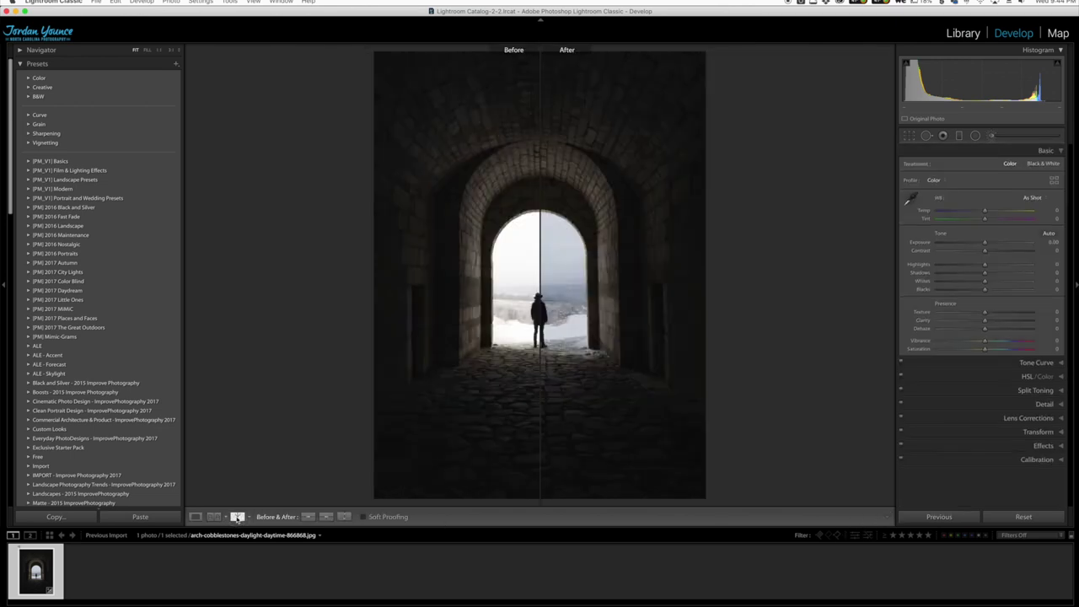